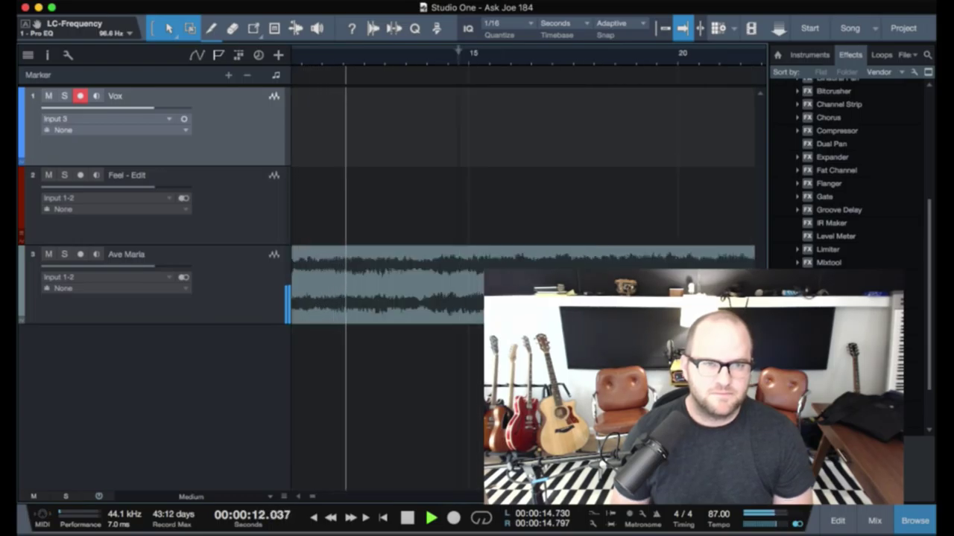
Zoom out the arrangement to reveal the short recorded Vox clip
key("w")
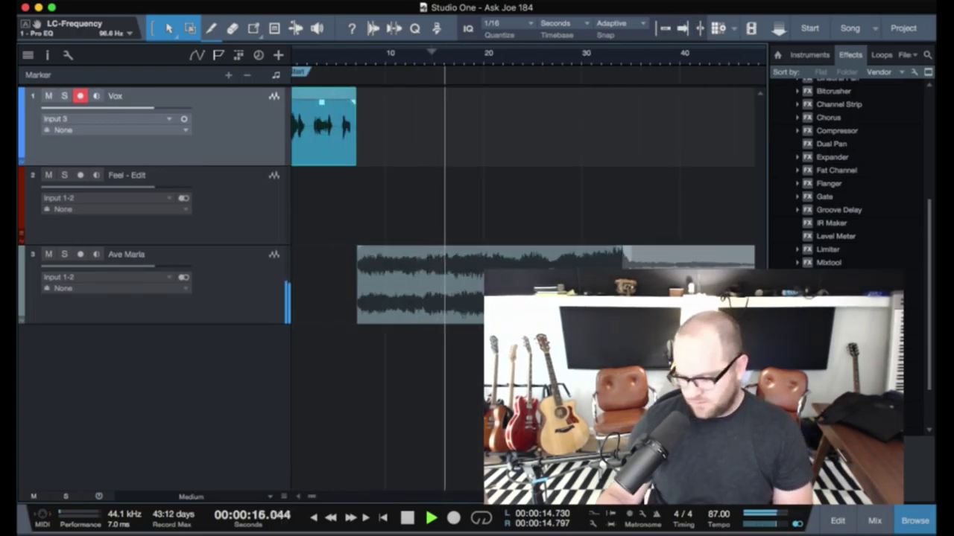
Close the Browse panel and zoom out so the timeline shows more of the Vox take
key("F5")
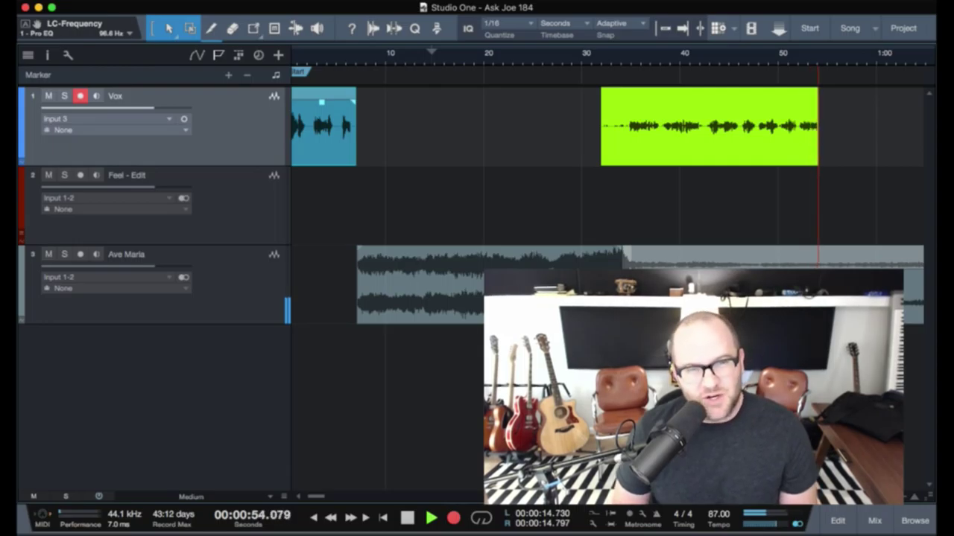
key("w")
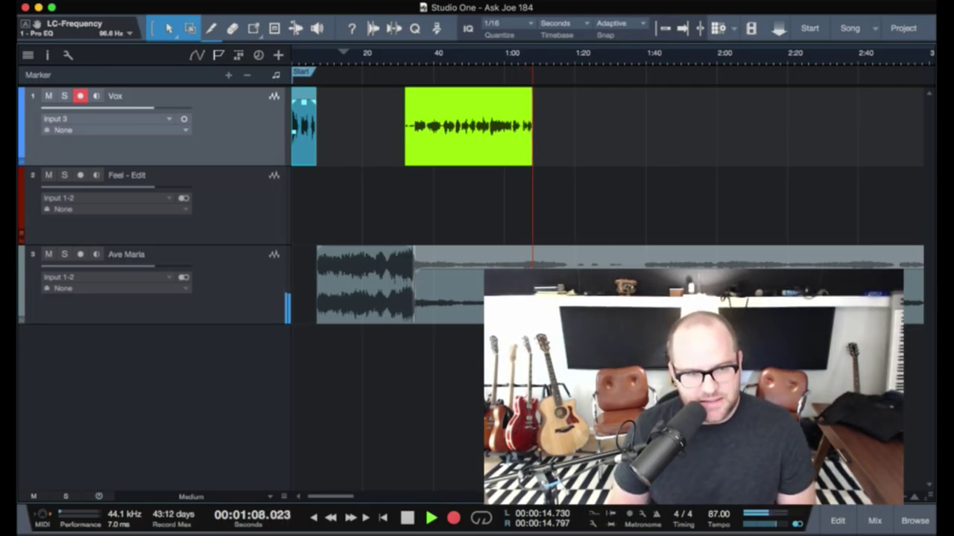
Select the Ave Maria track and start a new take from 1:11.200
left_click(447, 257)
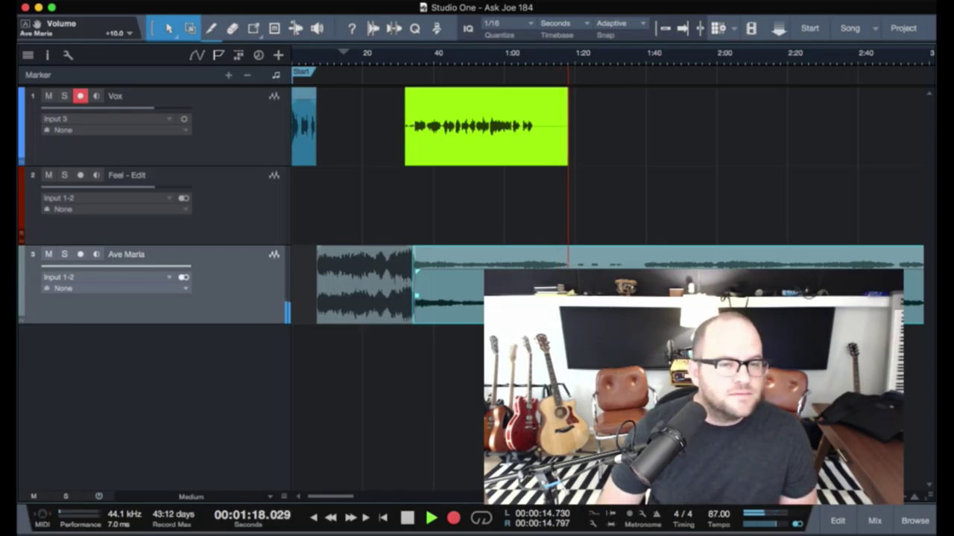
key("i")
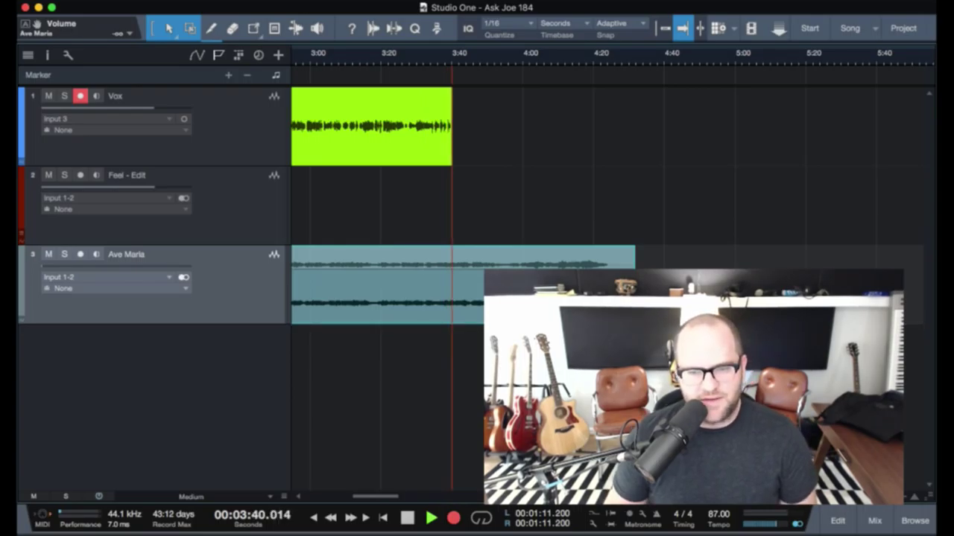
Switch all tracks from Medium to Large height
key("alt+e")
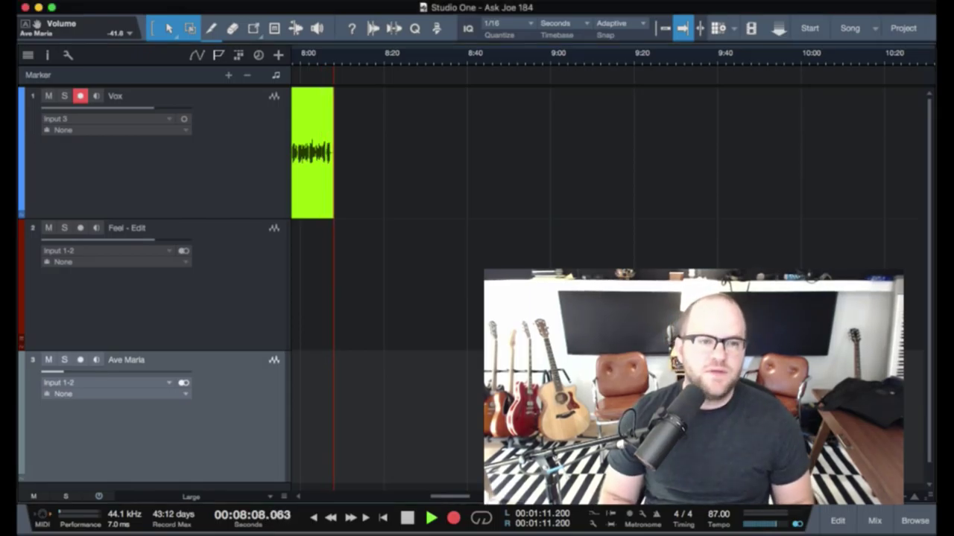
Zoom the Arrange view in horizontally around the recording playhead
key("alt+z")
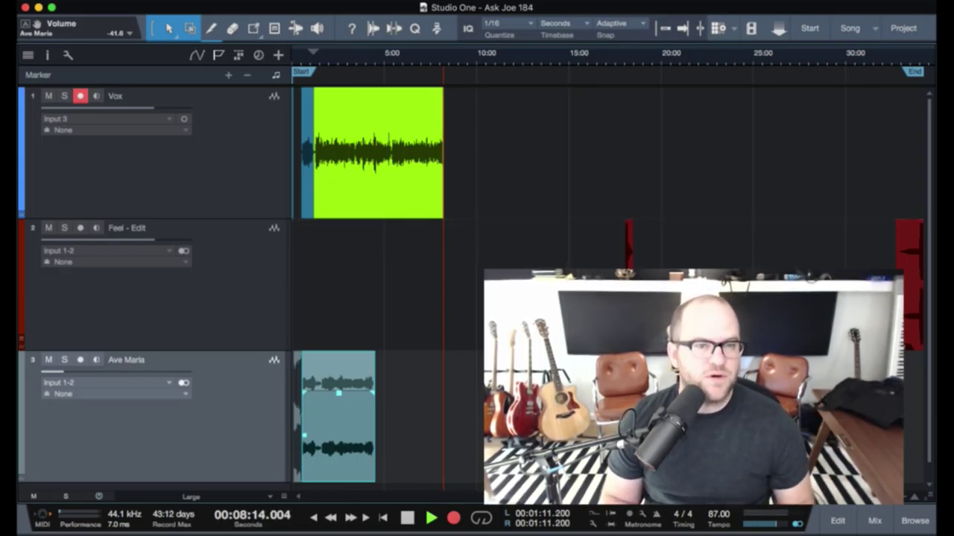
key("alt+z")
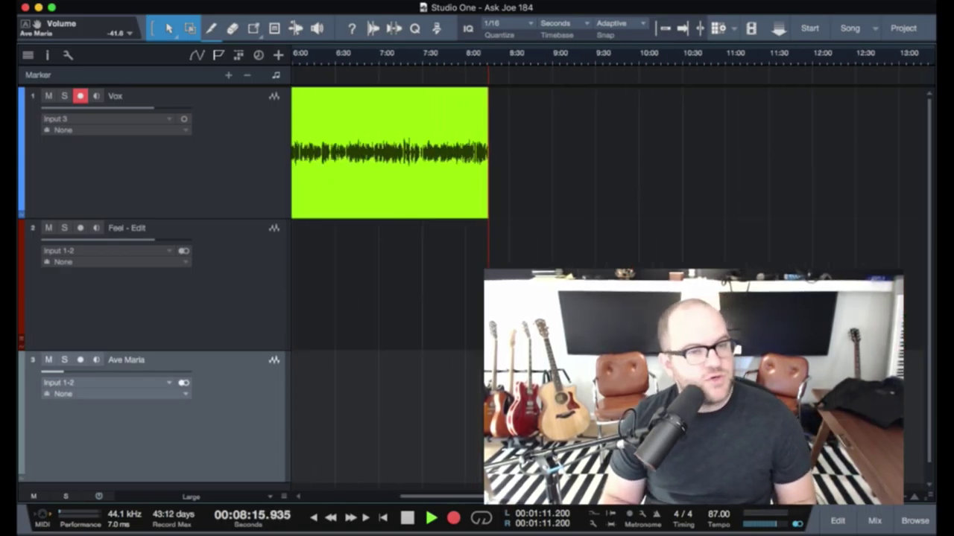
key("alt+z")
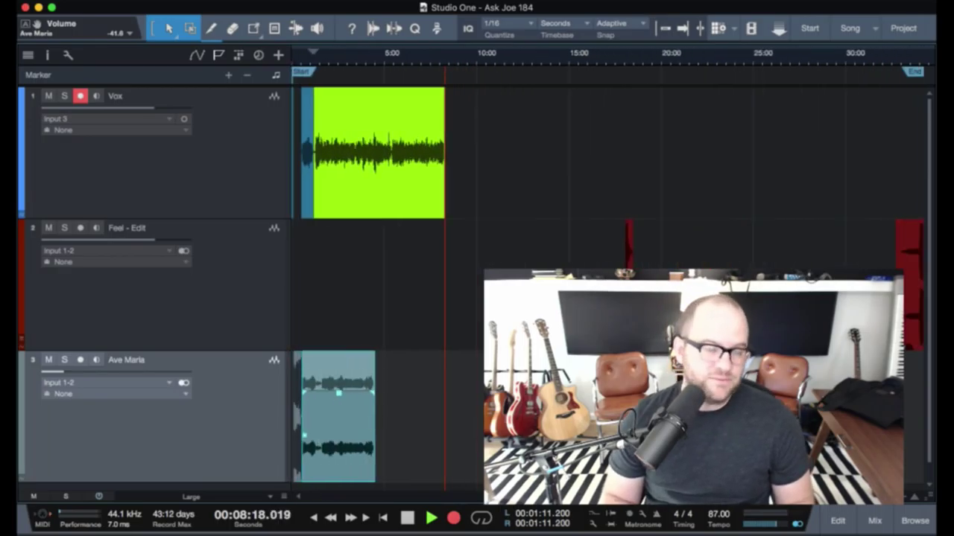
key("alt+z")
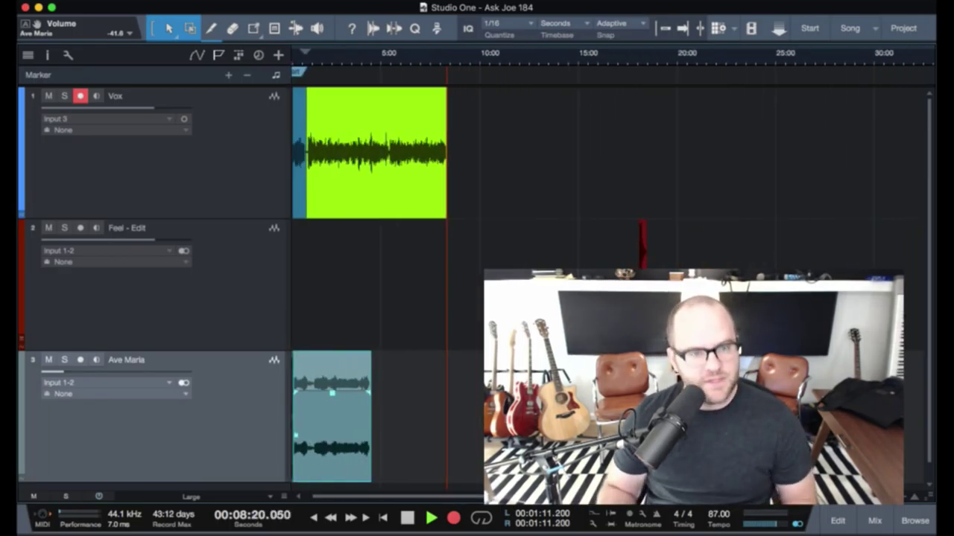
key("e")
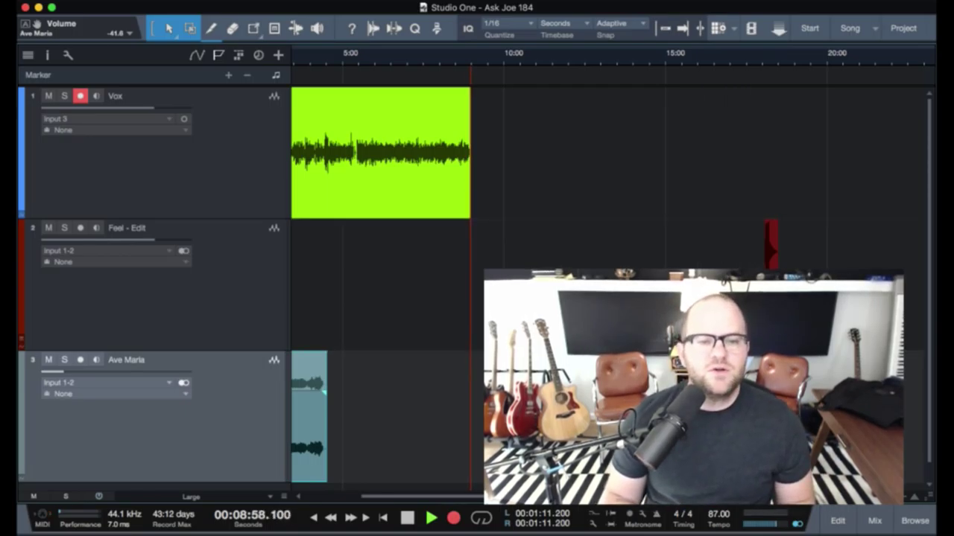
Select the Feel - Edit track in the track list
left_click(149, 313)
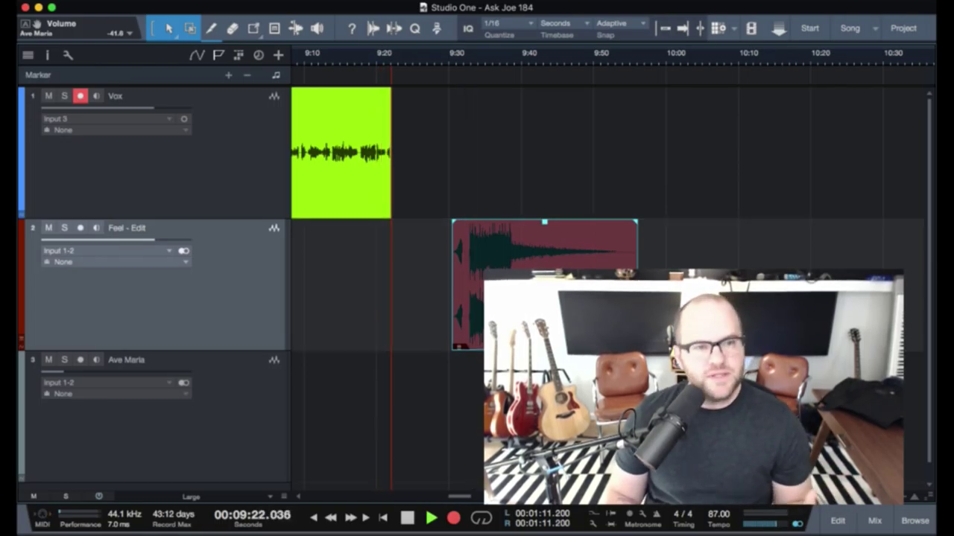
Zoom in closer on the recording position and turn on Autoscroll
key("e")
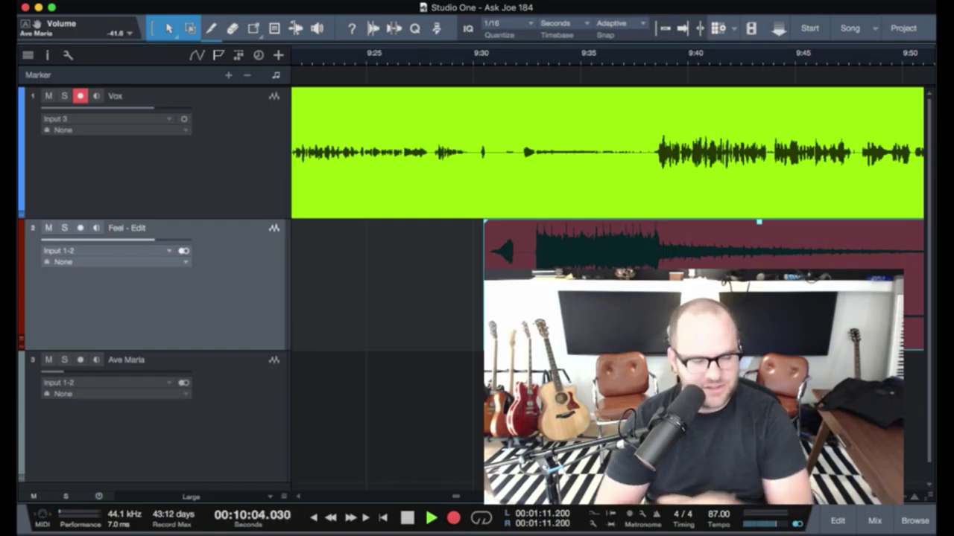
key("f")
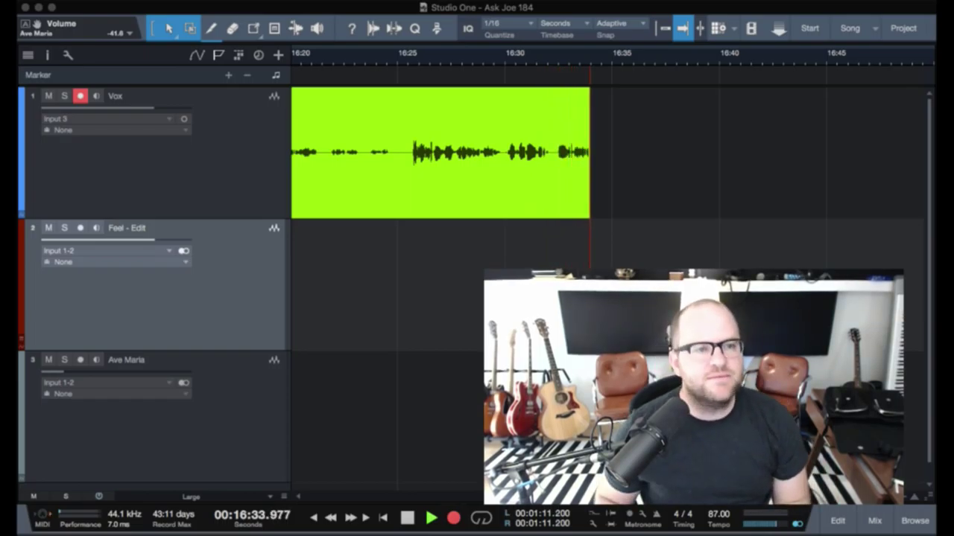
Show the Mix console and Browser, and add Level Meter to the Main Out inserts
key("F3")
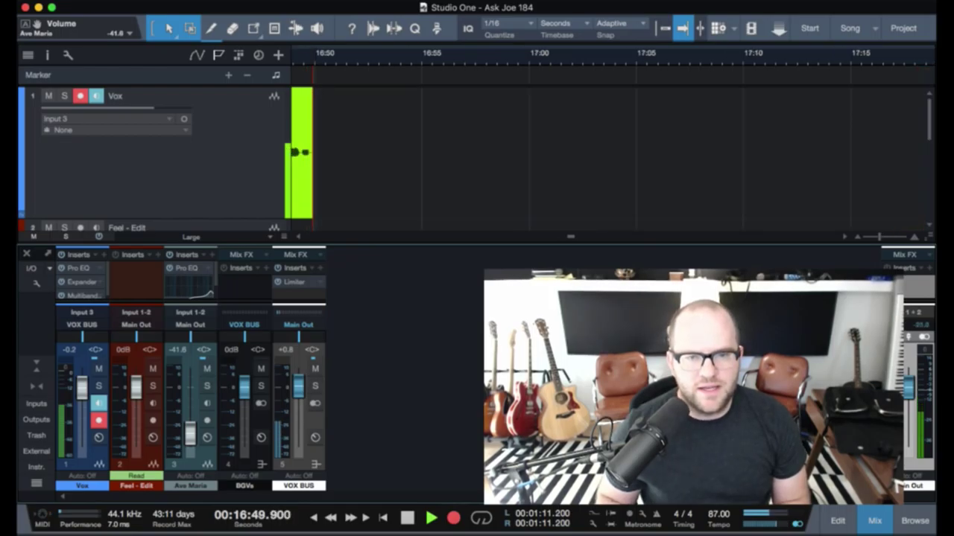
key("F5")
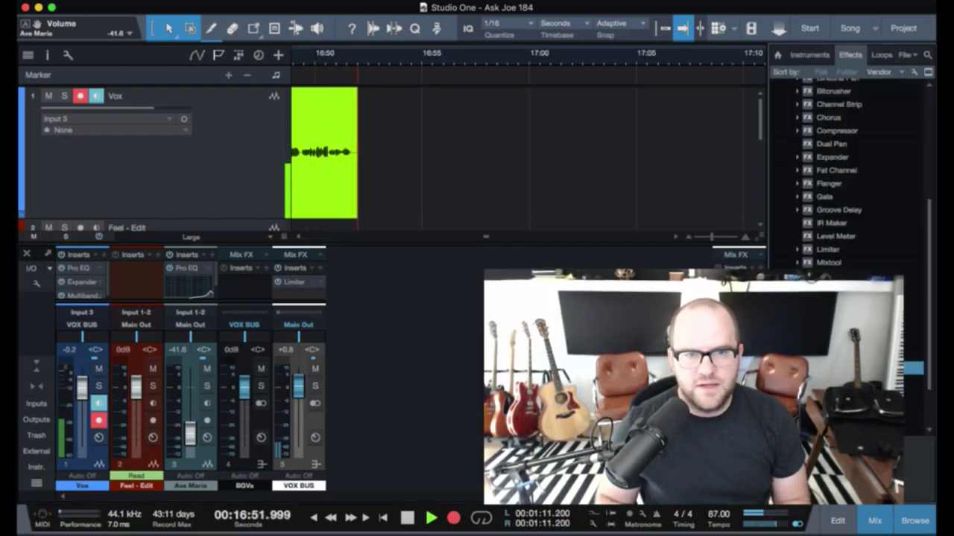
left_click(836, 236)
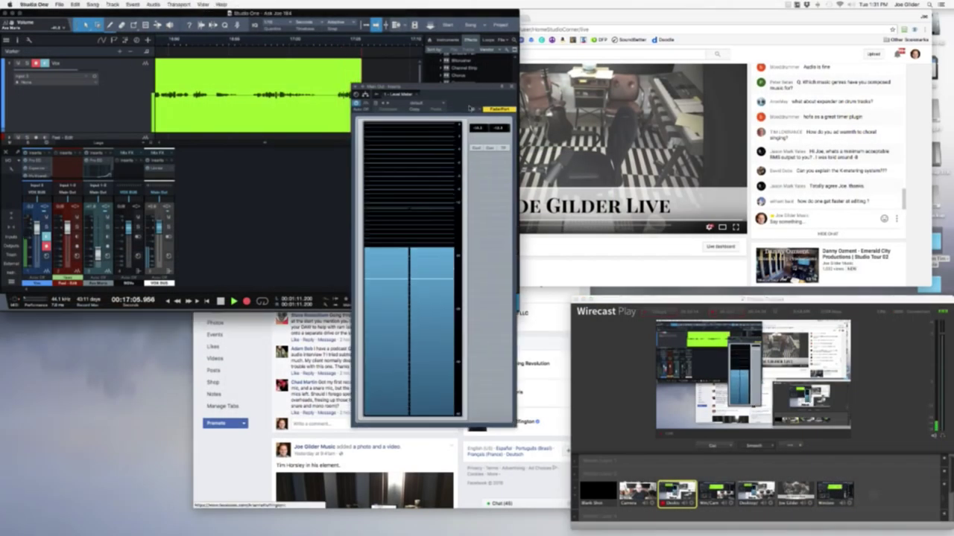
Reposition the Level Meter window so its stereo level display is visible
left_click_drag(458, 90, 780, 132)
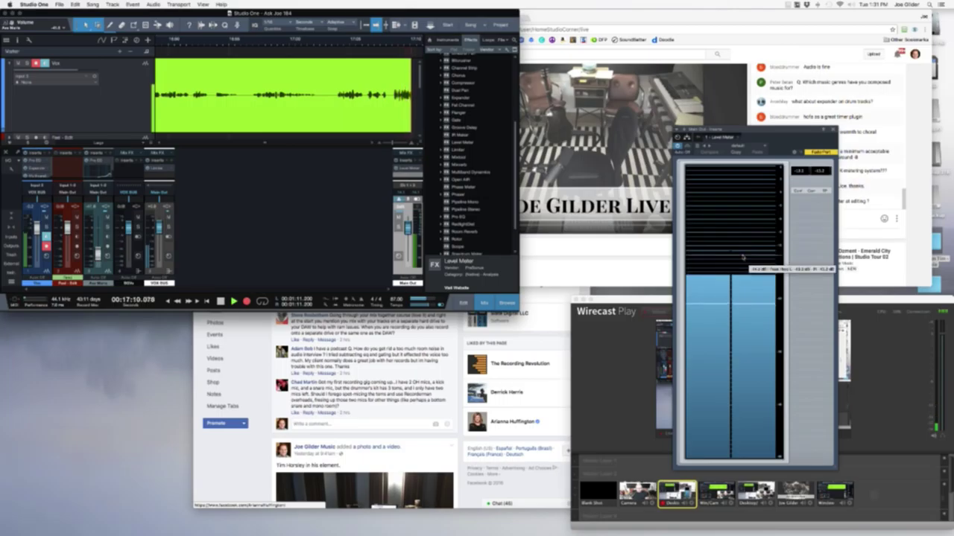
mouse_move(735, 330)
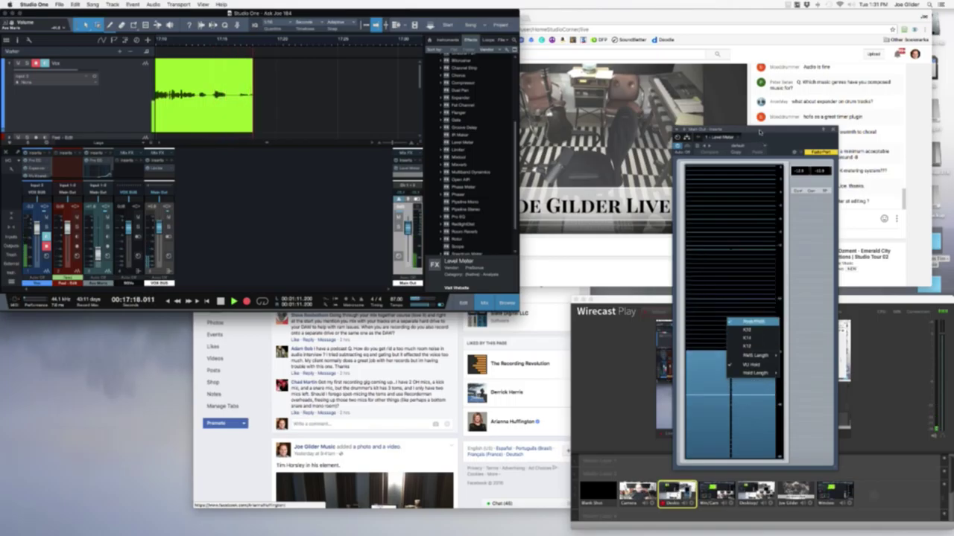
left_click(394, 99)
left_click_drag(721, 137, 205, 48)
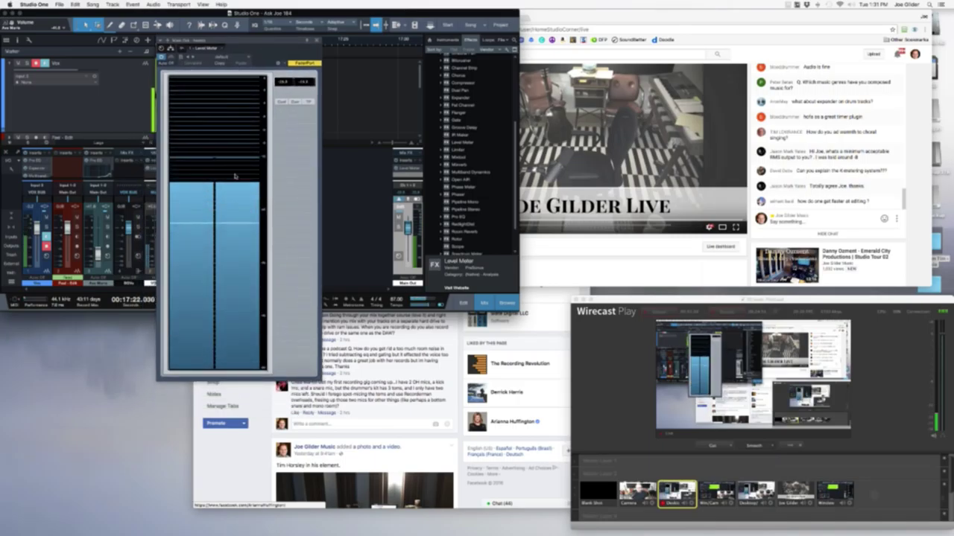
Set the Level Meter to the K20 scale and raise channel 1's fader into the yellow zone
right_click(244, 134)
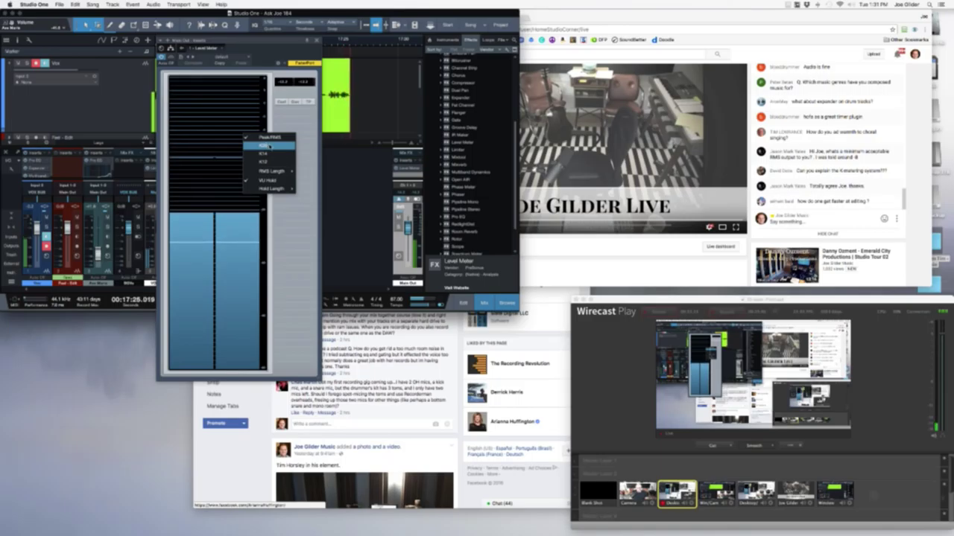
left_click(269, 146)
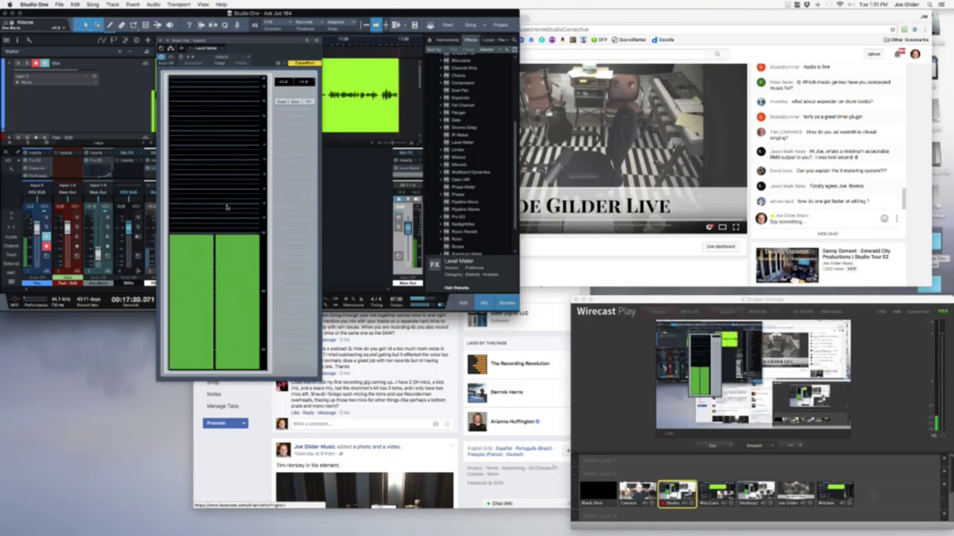
mouse_move(206, 223)
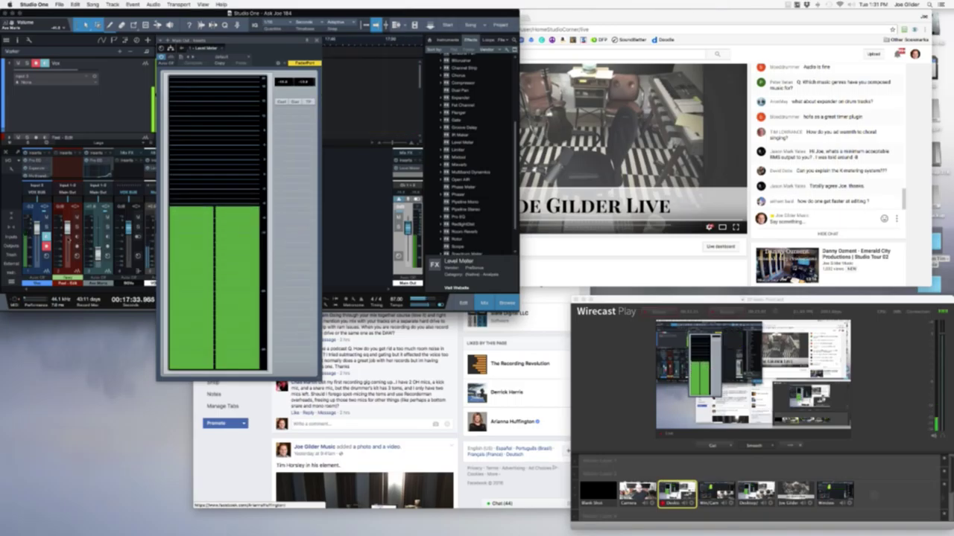
left_click_drag(35, 229, 36, 212)
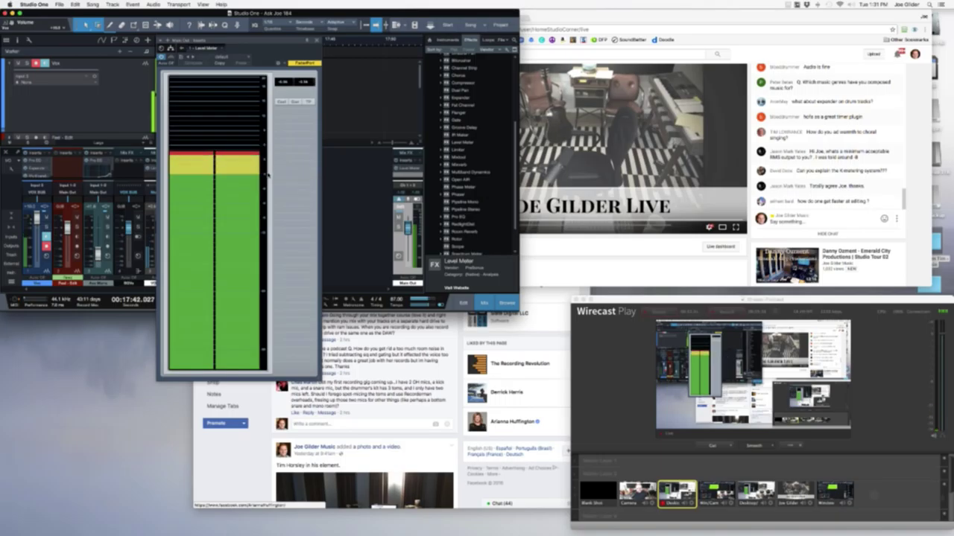
Close the Level Meter plug-in window so the mixer is back in view
mouse_move(255, 179)
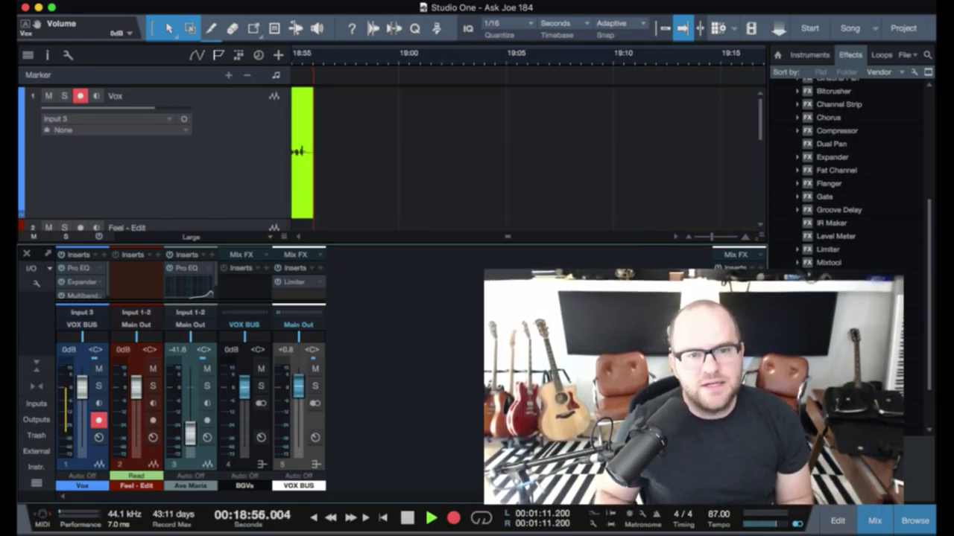
Hide the effects browser and mixer to show all three tracks, toggling timeline follow on and off
key("F5")
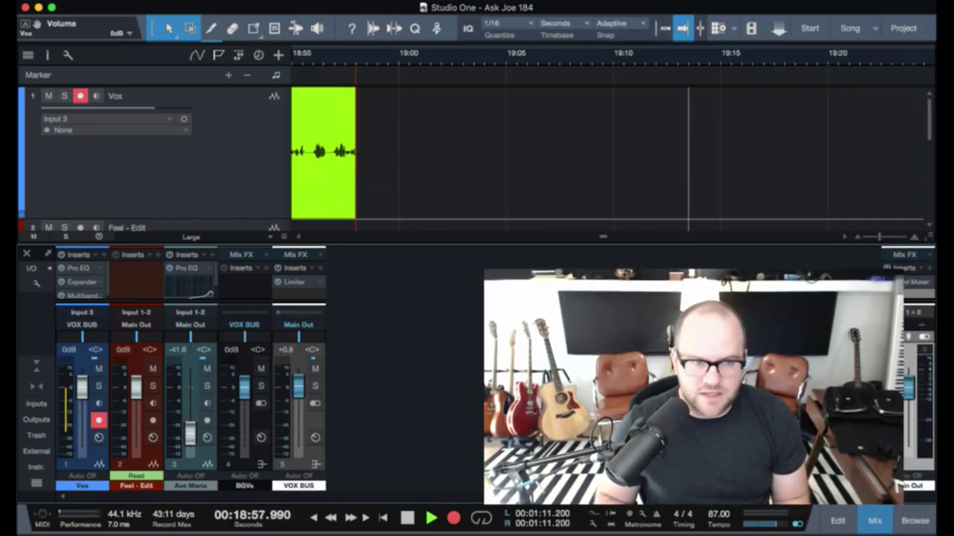
key("F3")
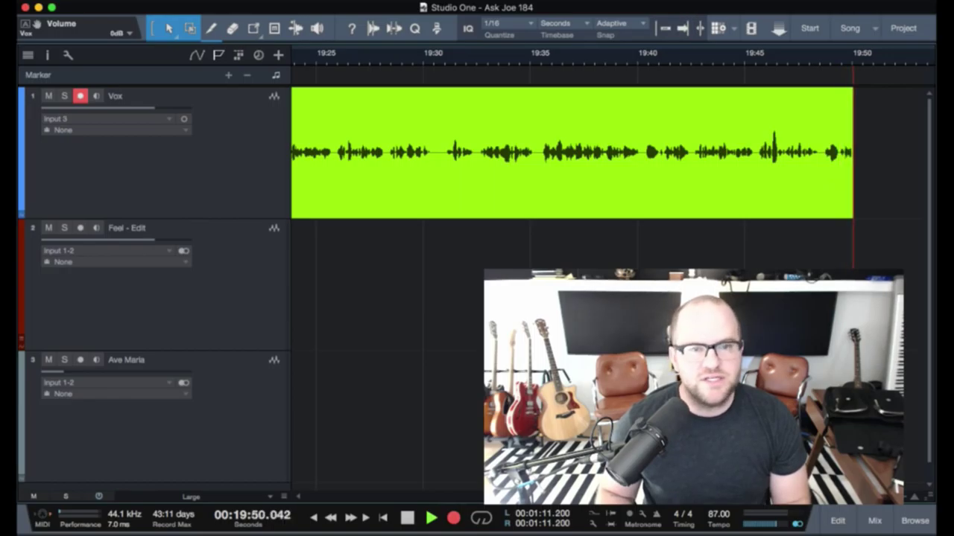
key("f")
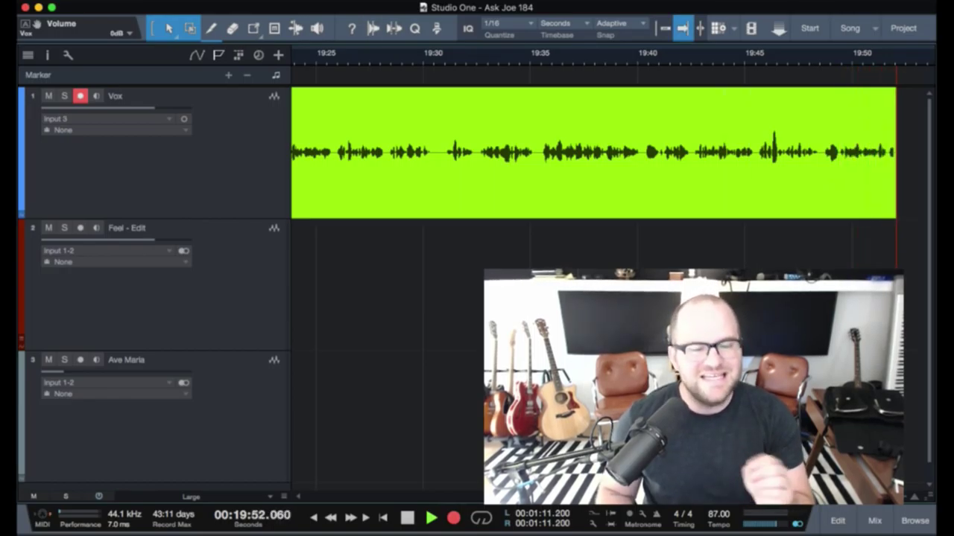
key("f")
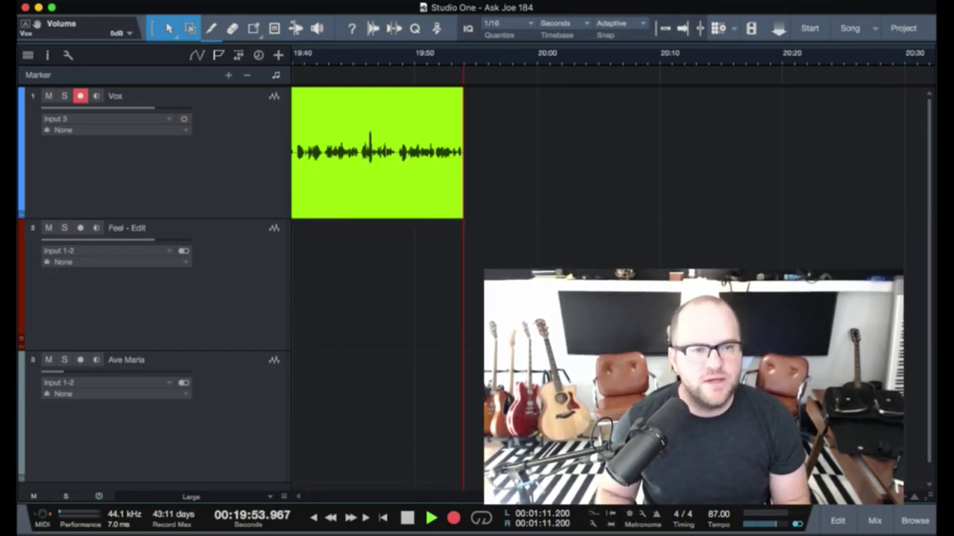
Zoom out and scroll across the Vox take, then select the Feel - Edit track
key("w")
key("w")
key("w")
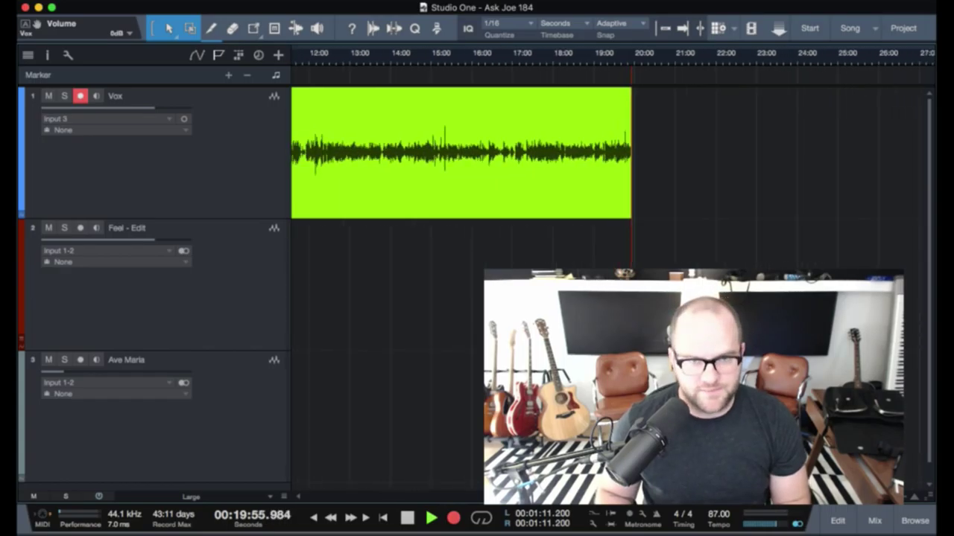
scroll(613, 288, "right", 5)
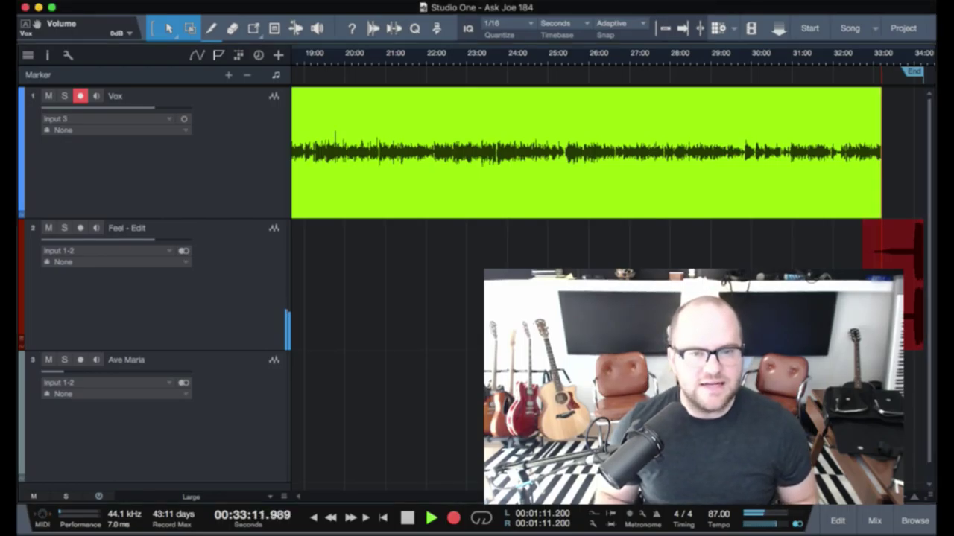
left_click(149, 313)
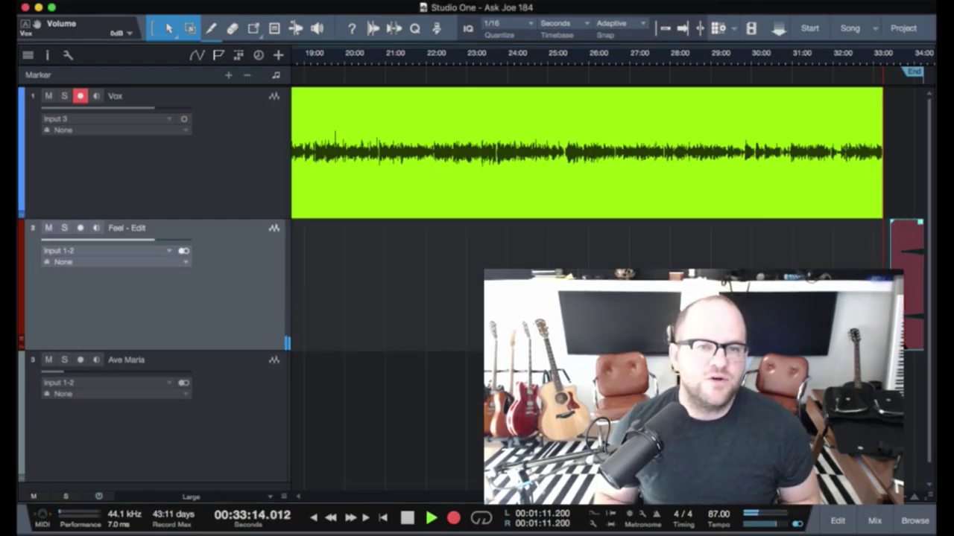
Zoom the arrangement in and out with E and W, ending close on the Vox take's last minutes
key("e")
key("e")
key("e")
key("e")
key("e")
key("e")
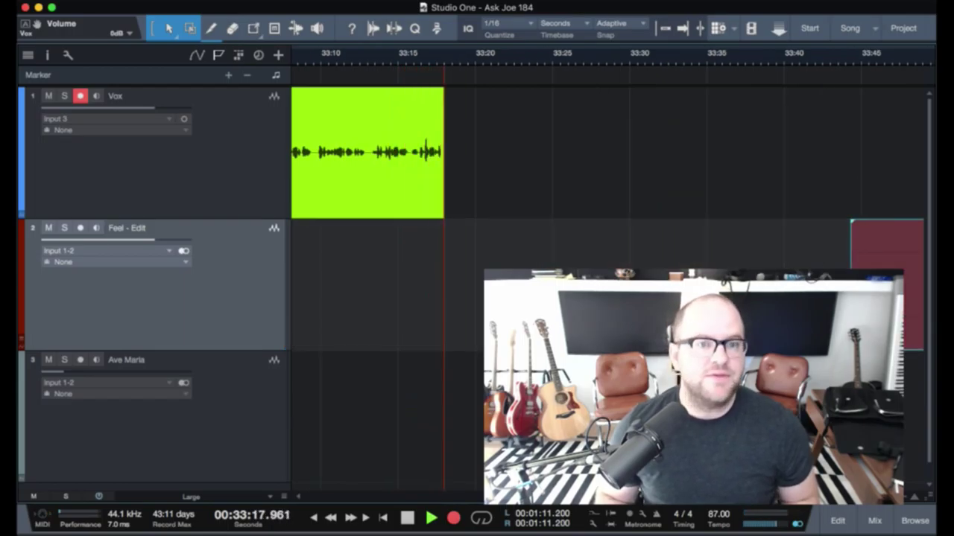
key("w")
key("w")
key("w")
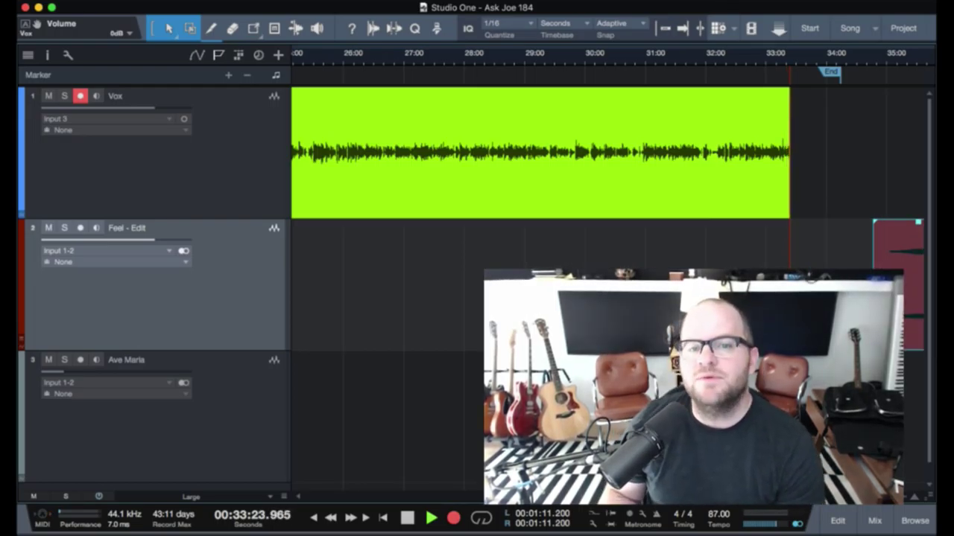
key("e")
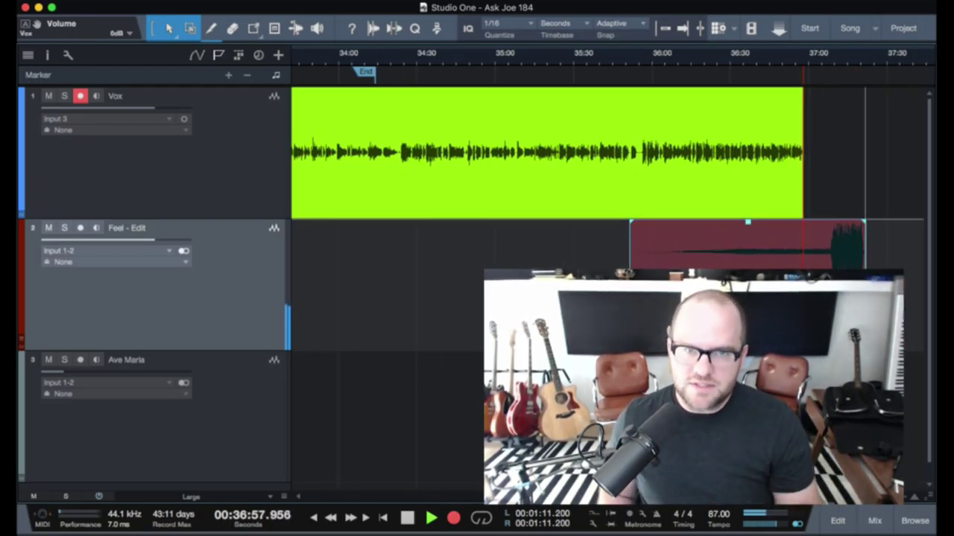
Zoom in closer with E on the newest Vox recording and the Feel - Edit clip below
key("e")
key("e")
key("e")
key("e")
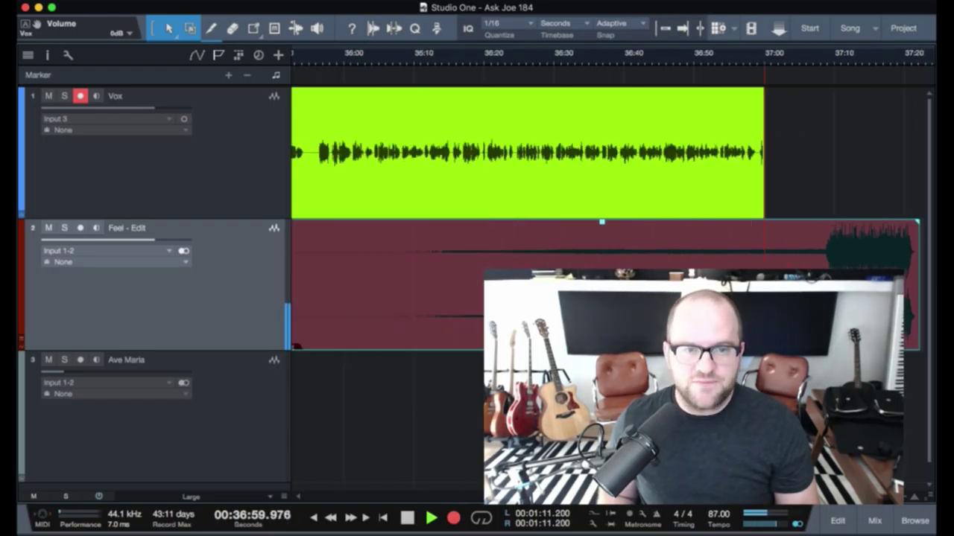